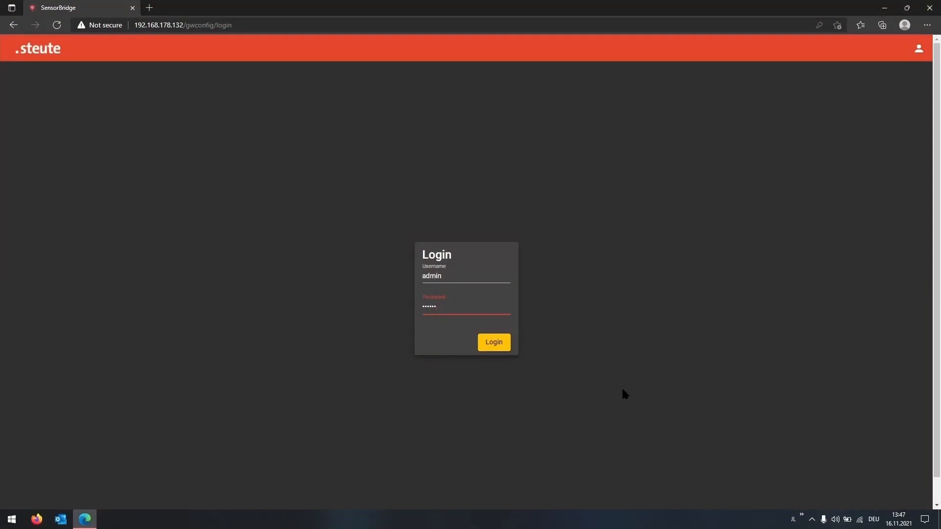
# Log in to the SensorBridge configuration page and open the list of sensors and actors
pyautogui.click(496, 346)
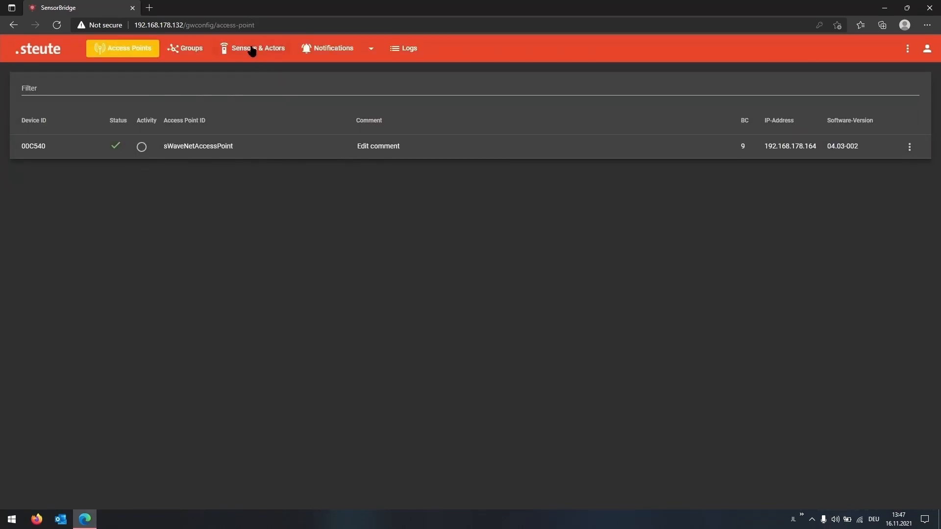
pyautogui.click(279, 51)
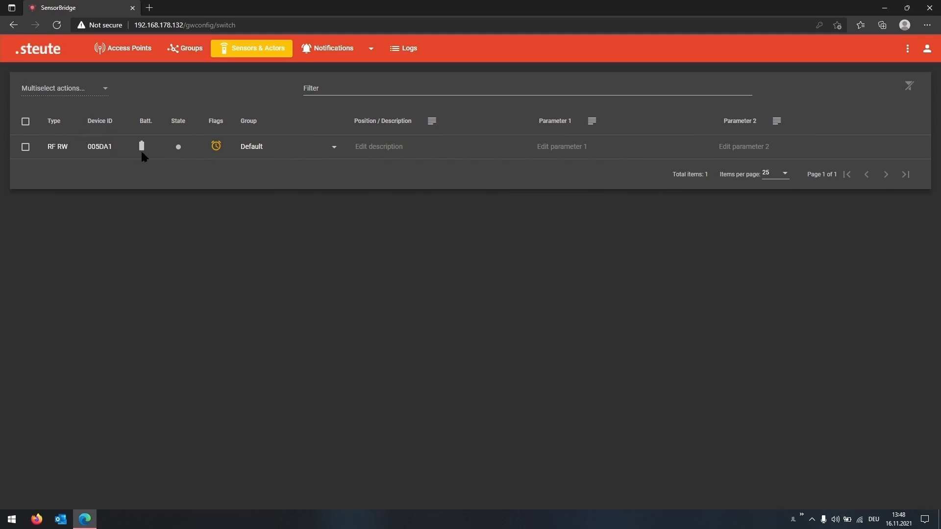
pyautogui.moveTo(143, 149)
pyautogui.moveTo(216, 152)
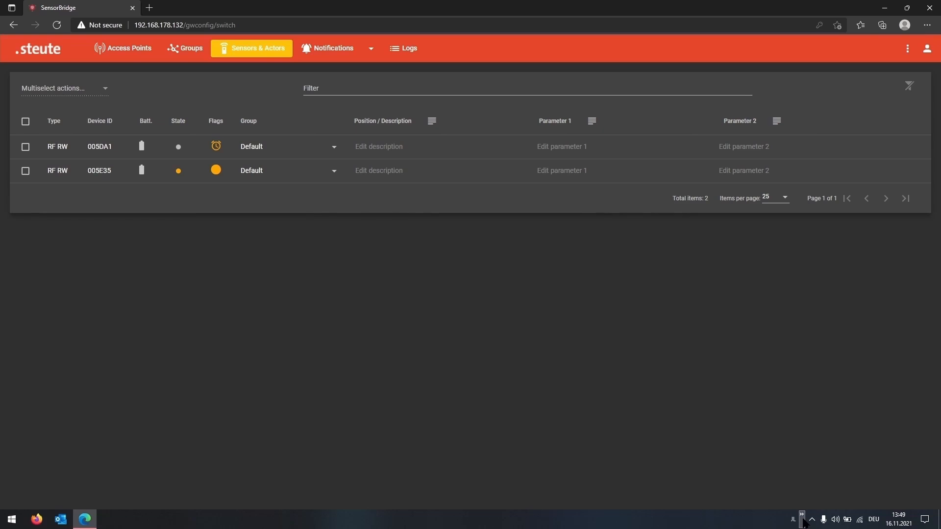
# Assign device 005E35 to the group Linie 1 eKanban and set its position/description to "Materialnummer"
pyautogui.click(274, 174)
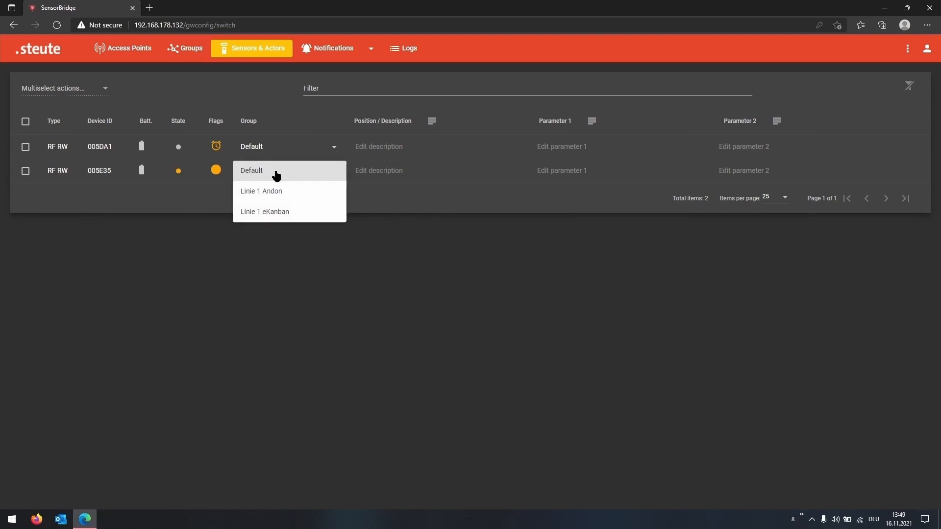
pyautogui.click(276, 213)
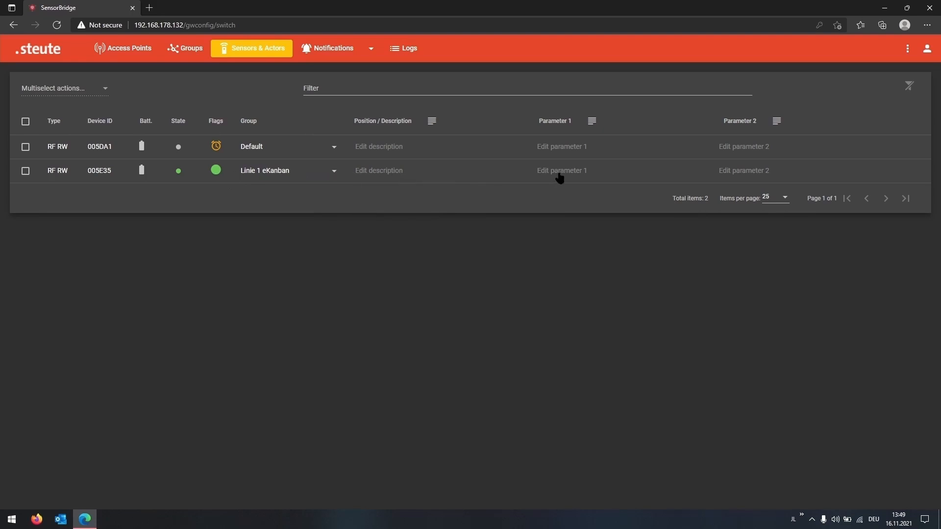
pyautogui.click(387, 171)
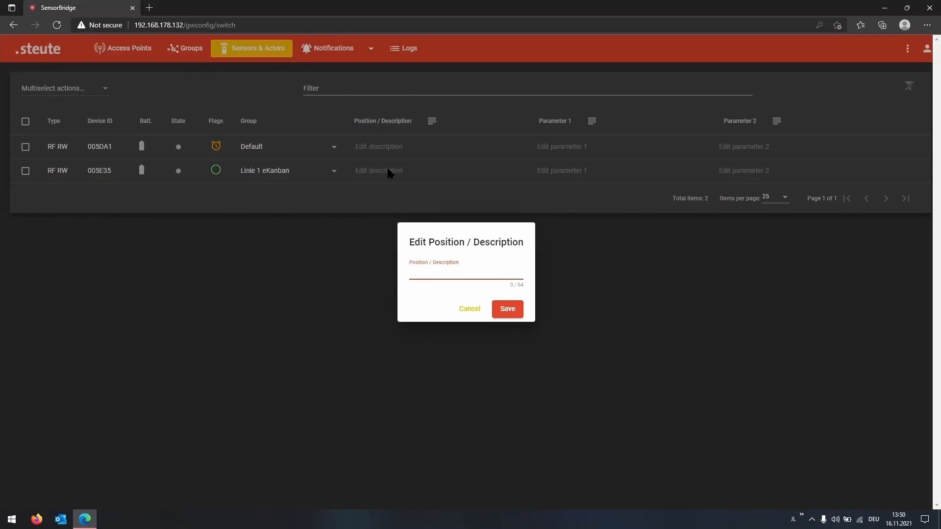
pyautogui.write('Materialnummer')
pyautogui.press('Return')
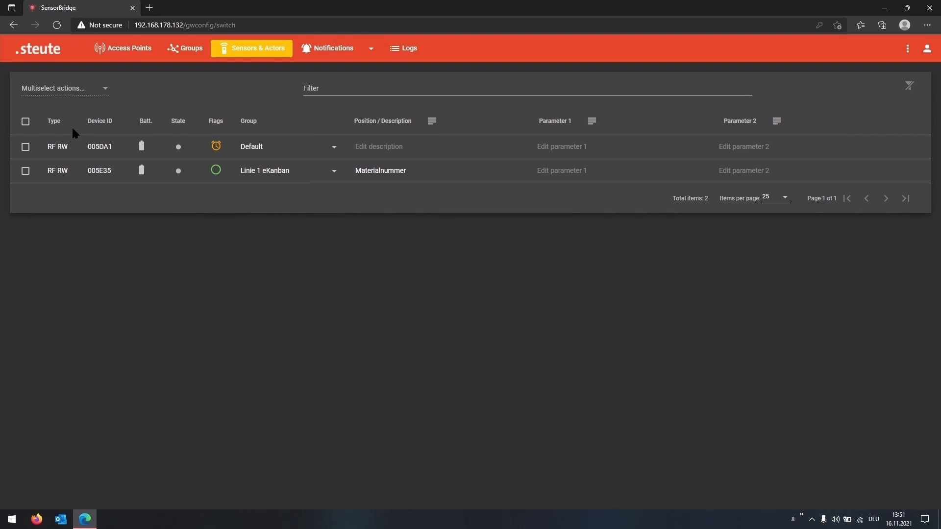
# Assign device 005DA1 to the group Linie 1 Andon
pyautogui.click(260, 150)
pyautogui.click(272, 166)
# Filter the device list by "e35" and clear the filter again
pyautogui.click(325, 87)
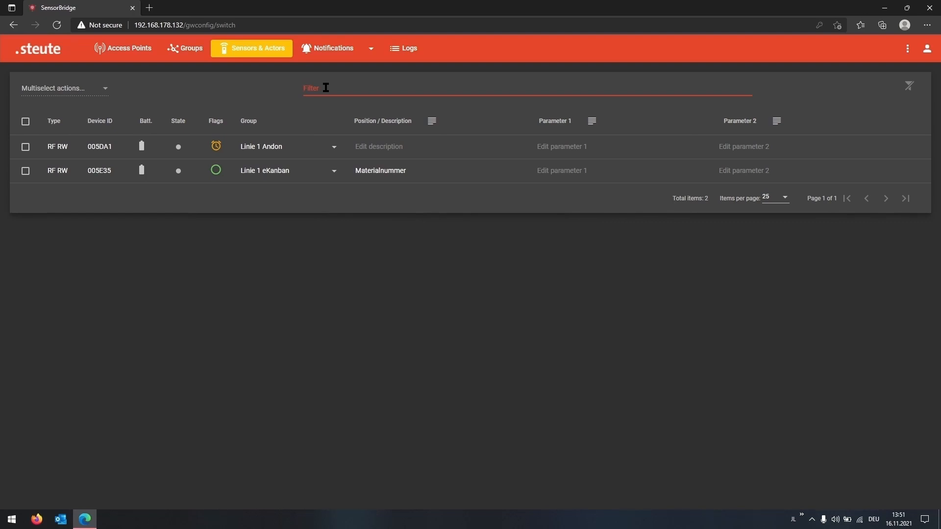
pyautogui.write('e35')
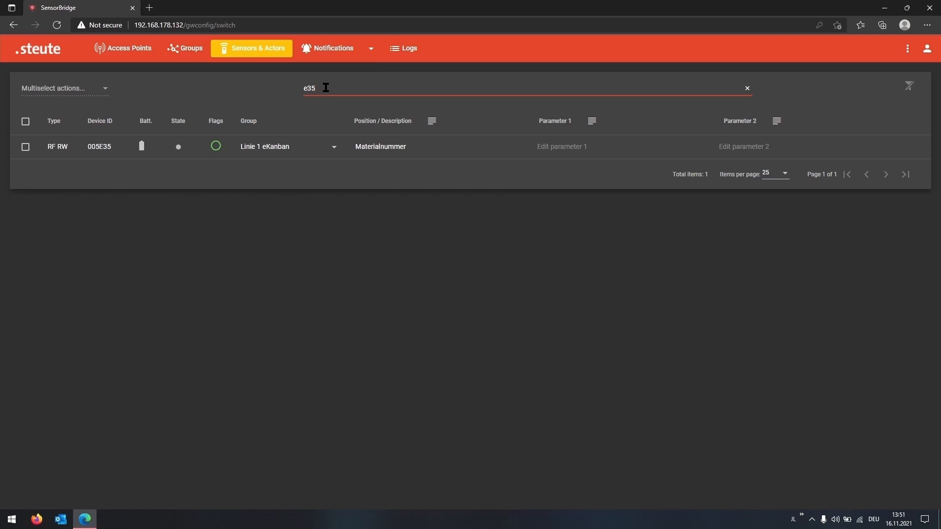
pyautogui.press('BackSpace')
pyautogui.press('BackSpace')
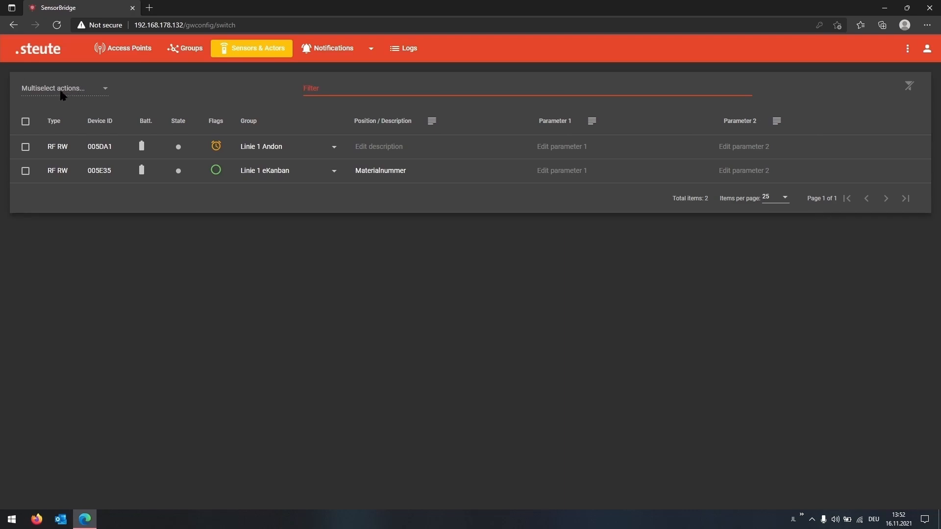
# Apply the group Linie 1 eKanban to device 005E35 through the multiselect Edit selection action
pyautogui.click(26, 171)
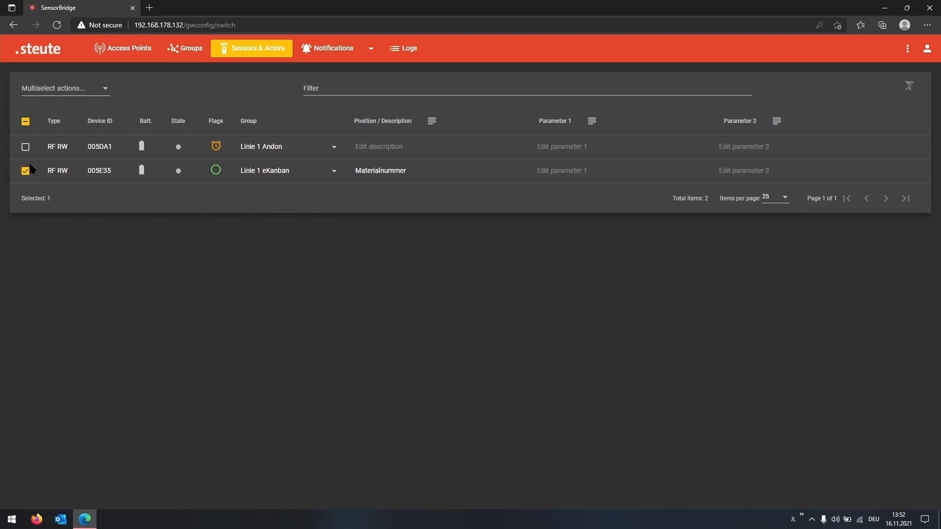
pyautogui.click(105, 90)
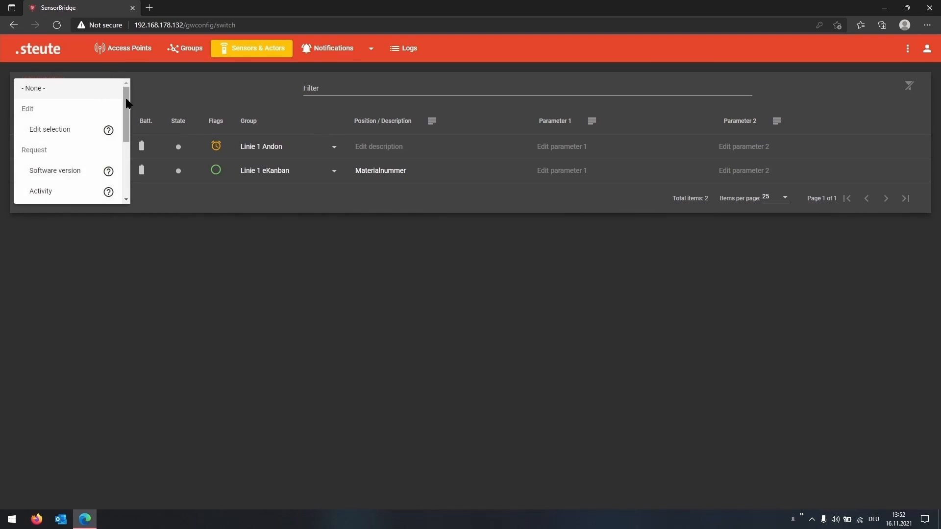
pyautogui.moveTo(126, 100)
pyautogui.mouseDown()
pyautogui.moveTo(124, 110)
pyautogui.moveTo(124, 100)
pyautogui.mouseUp()
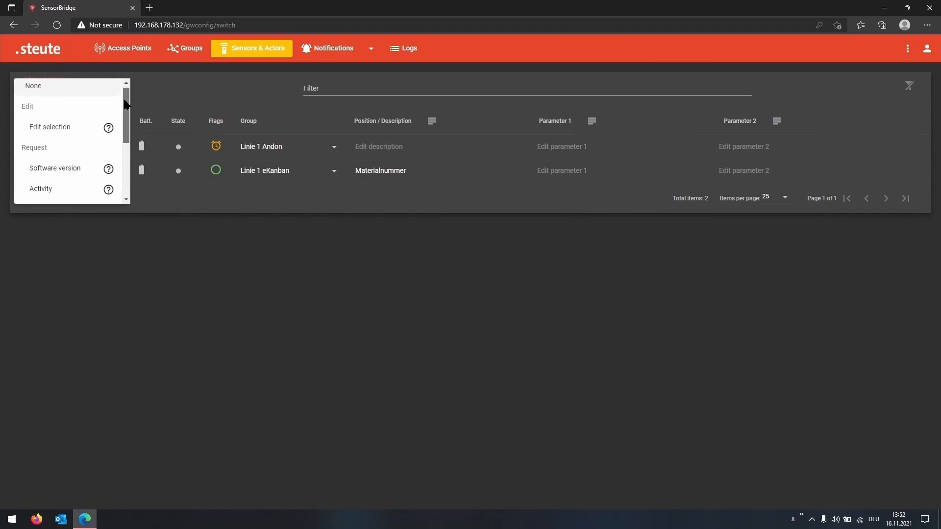
pyautogui.click(83, 128)
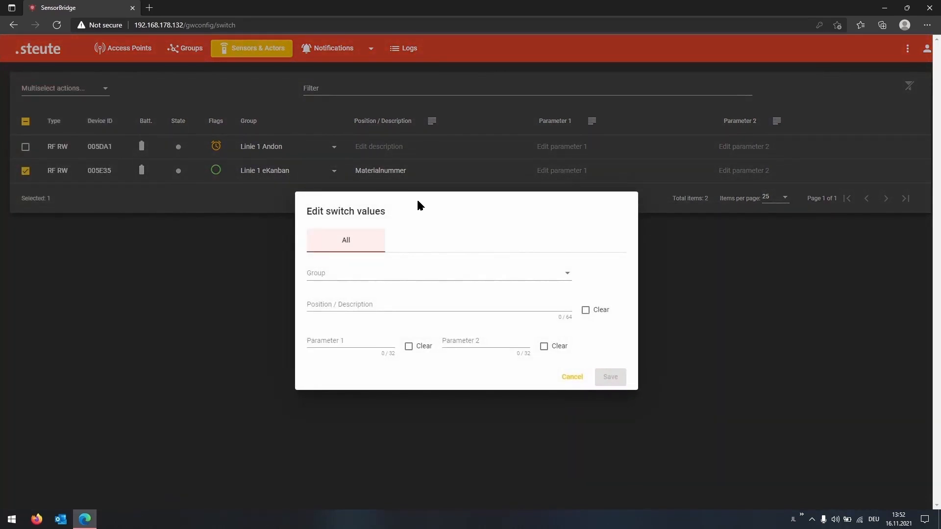
pyautogui.click(559, 279)
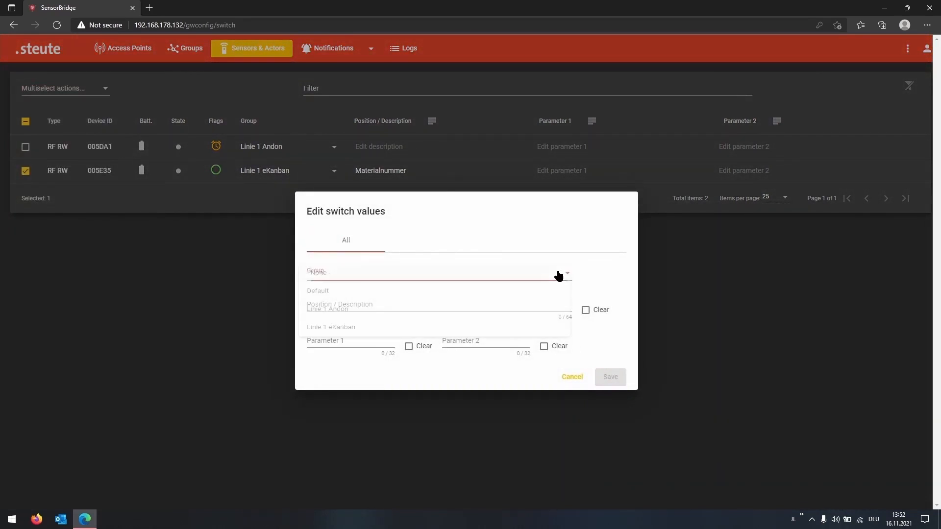
pyautogui.click(411, 333)
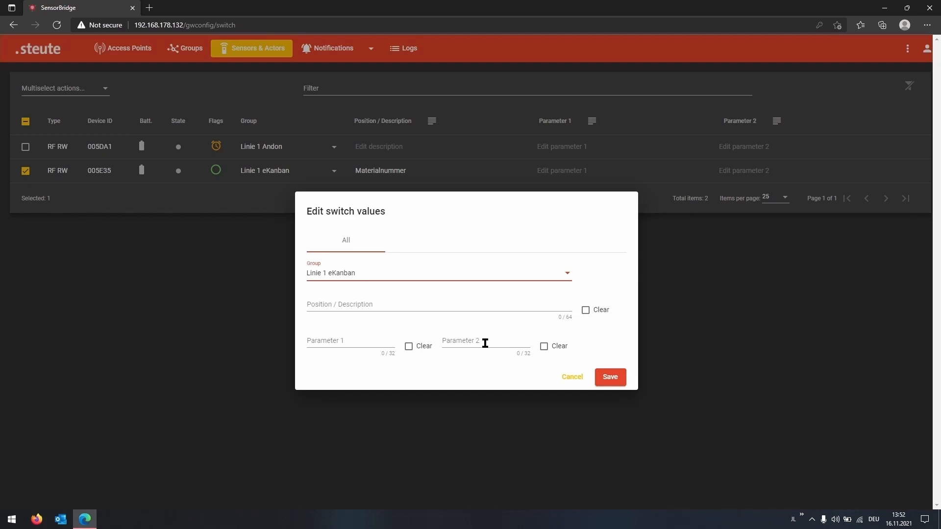
pyautogui.click(608, 378)
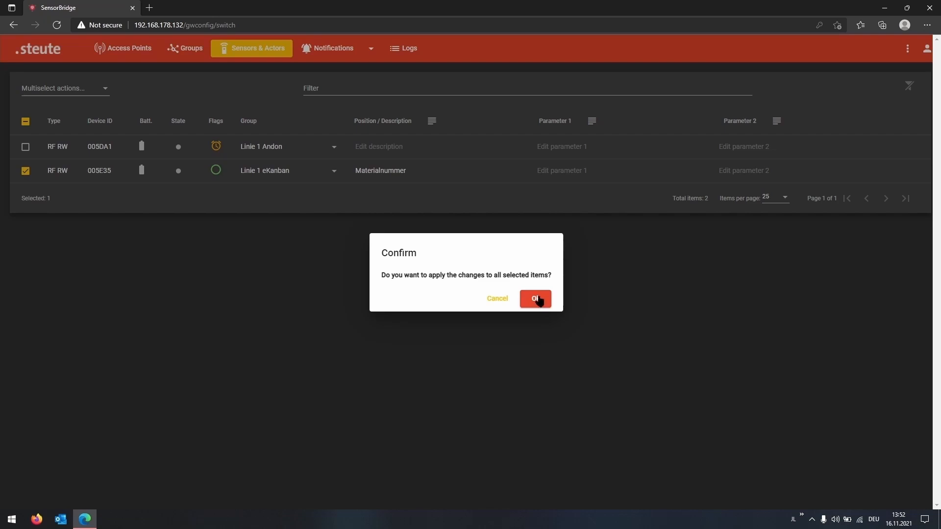
pyautogui.click(538, 299)
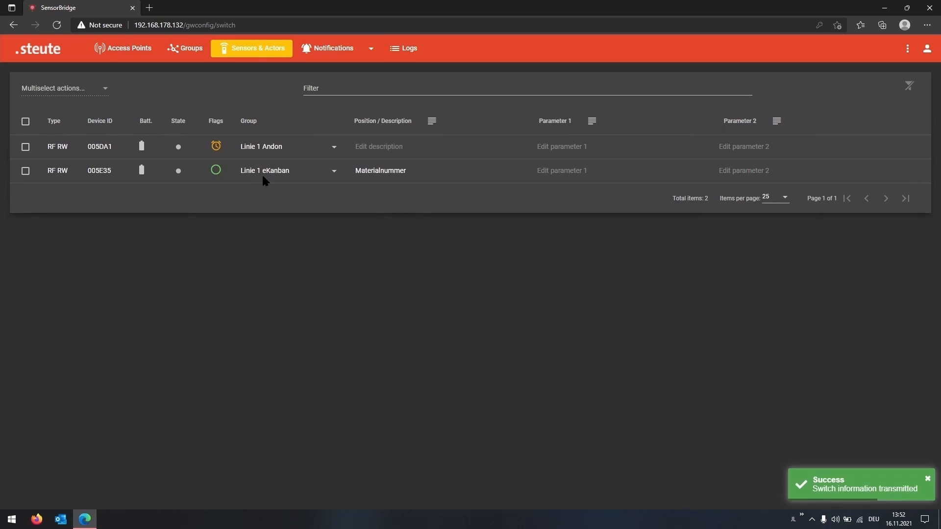
# Request the software version of device 005E35 and show Software version in place of the Position / Description column
pyautogui.click(26, 171)
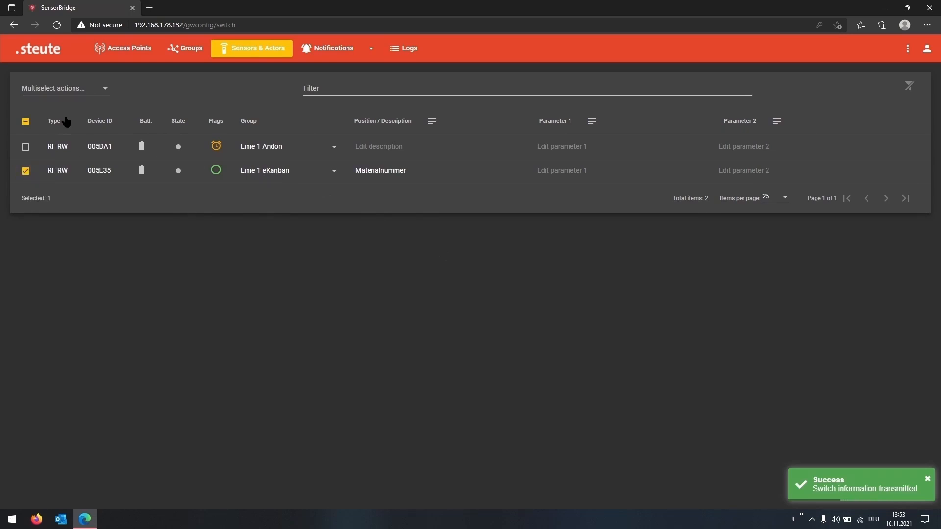
pyautogui.click(80, 91)
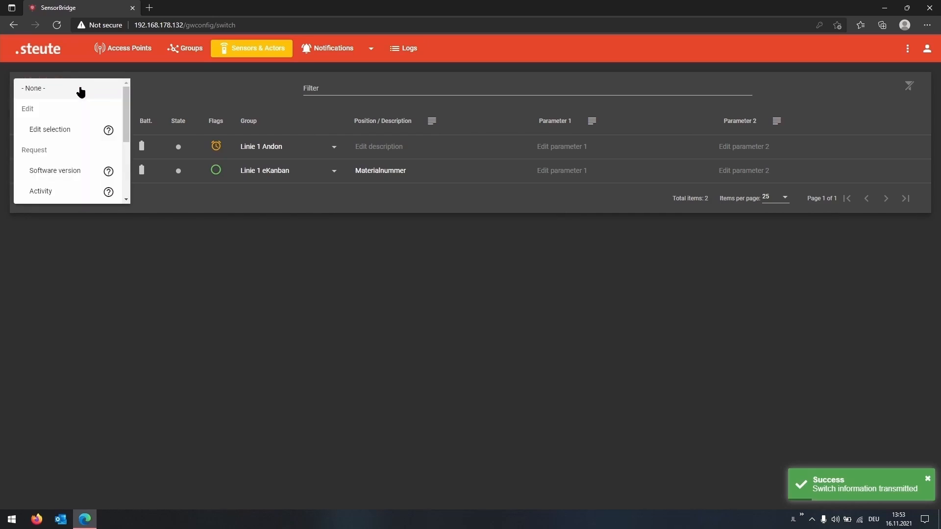
pyautogui.click(86, 176)
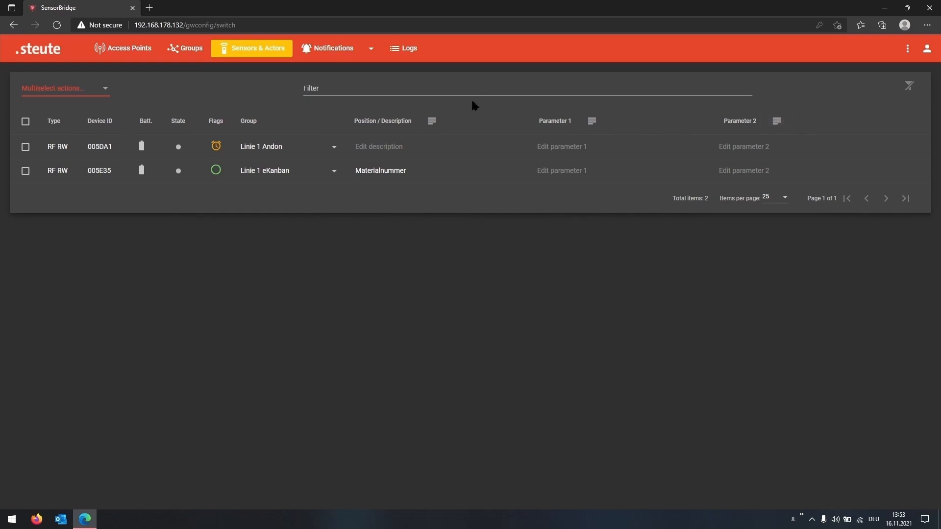
pyautogui.click(431, 122)
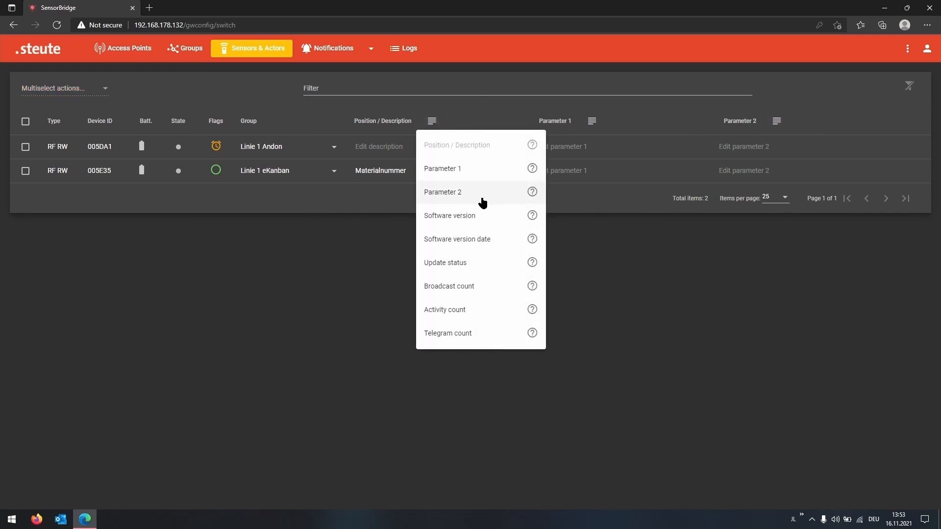
pyautogui.click(473, 219)
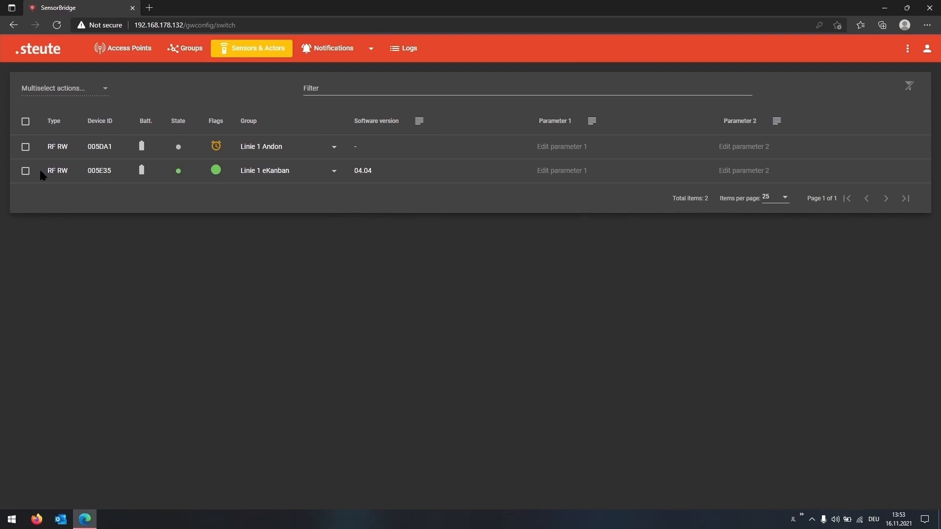
# Delete device 005E35 from the list with the multiselect delete action
pyautogui.click(26, 171)
pyautogui.click(105, 90)
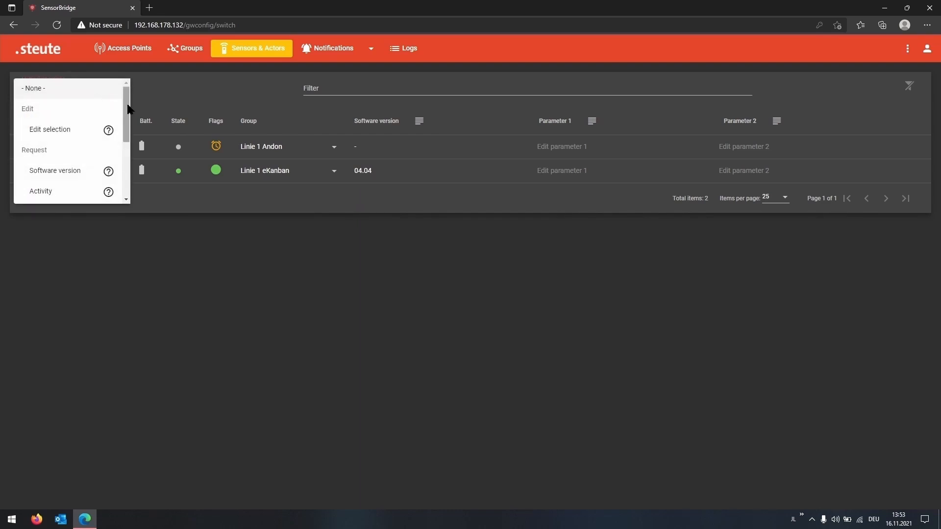
pyautogui.moveTo(127, 108); pyautogui.dragTo(125, 156)
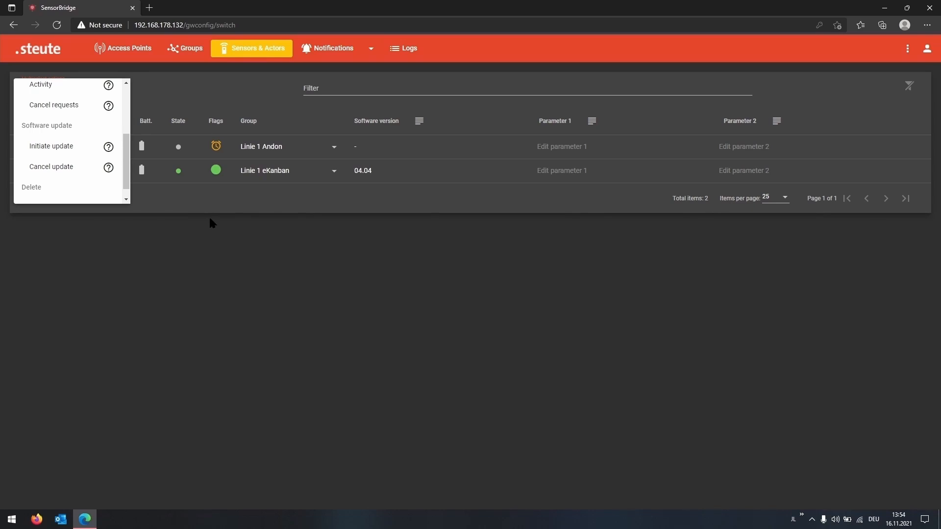
pyautogui.click(236, 225)
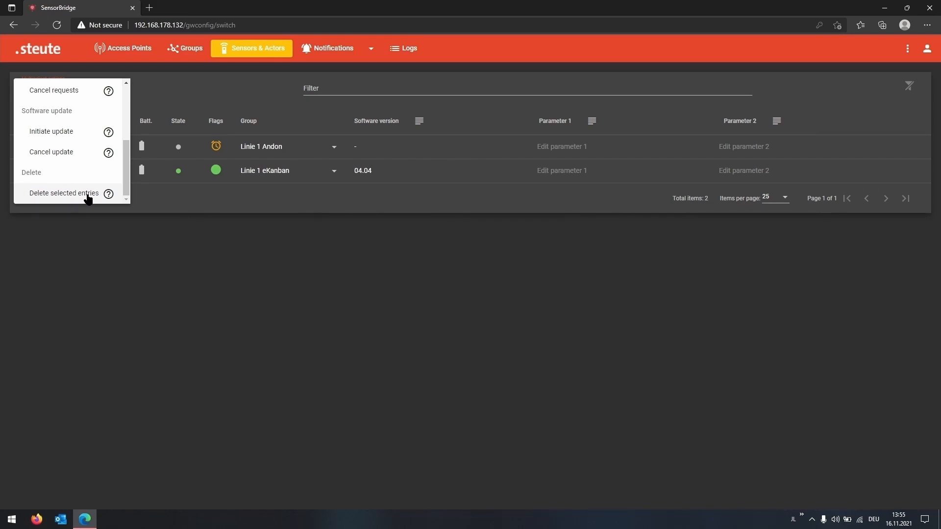
pyautogui.click(88, 194)
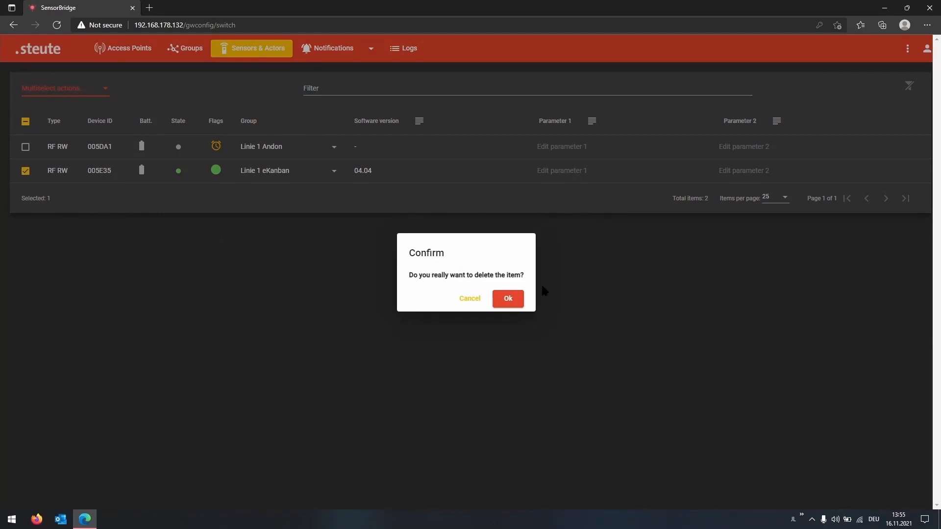
pyautogui.click(512, 299)
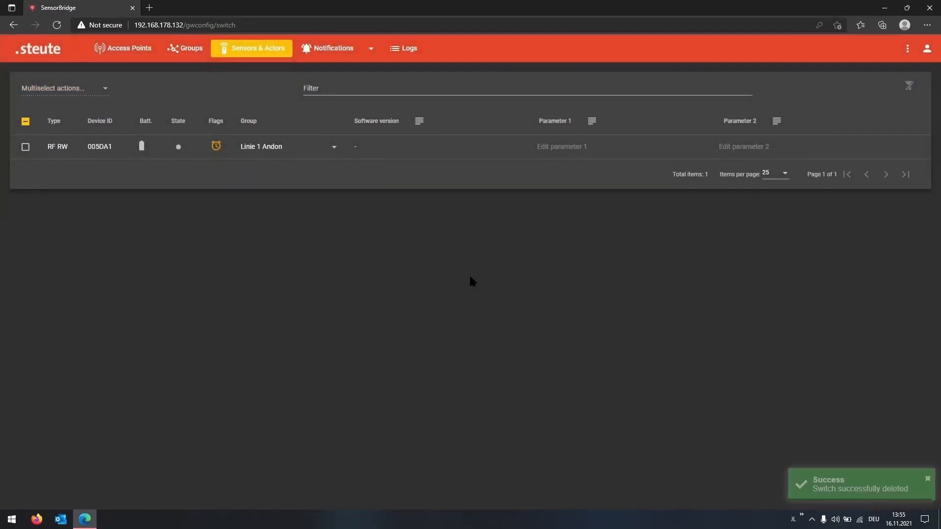